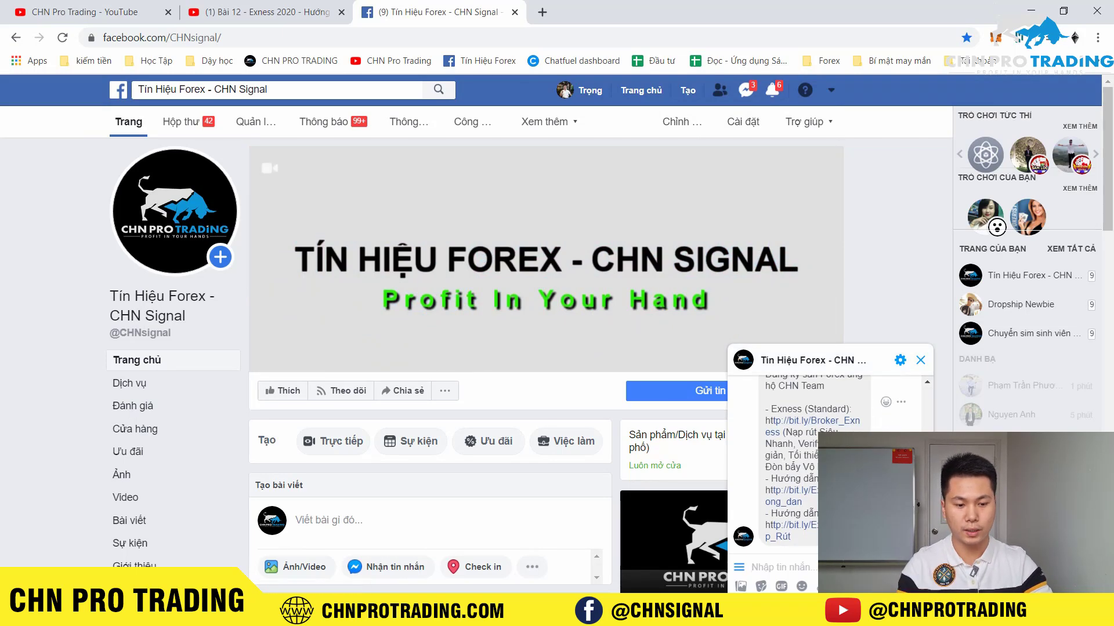
Step: Send the message "copy mt4" in the CHN Signal page chat and open the bit.ly/CHN_Multi_MT4 download link from the reply
{"action": "scroll", "coordinate": [600, 525], "scroll_direction": "down", "scroll_amount": 6}
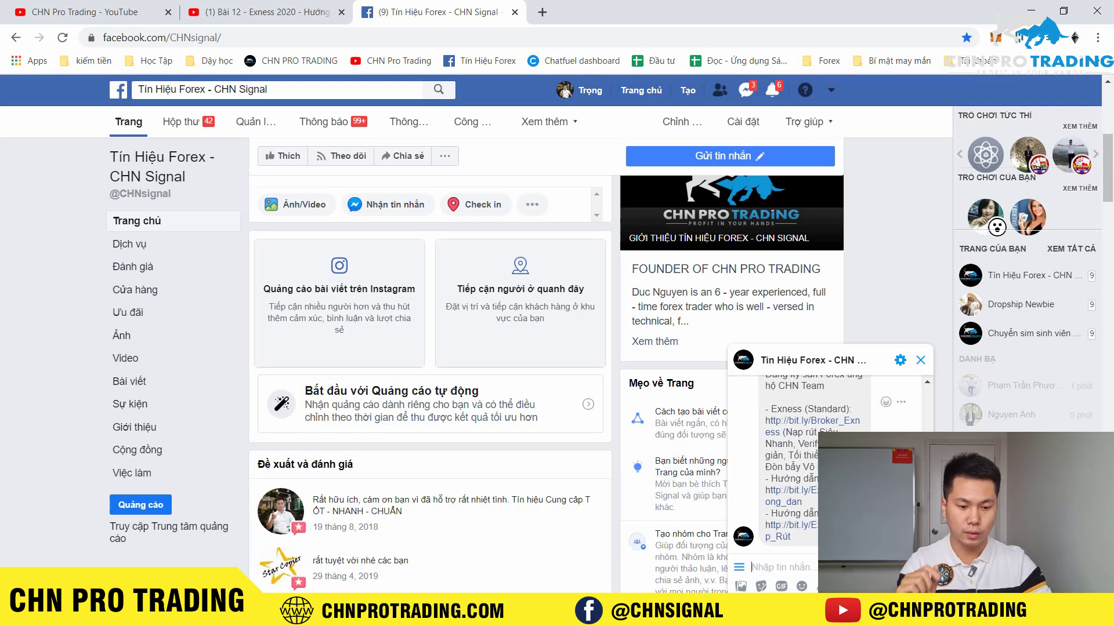
{"action": "type", "text": "copy mt4"}
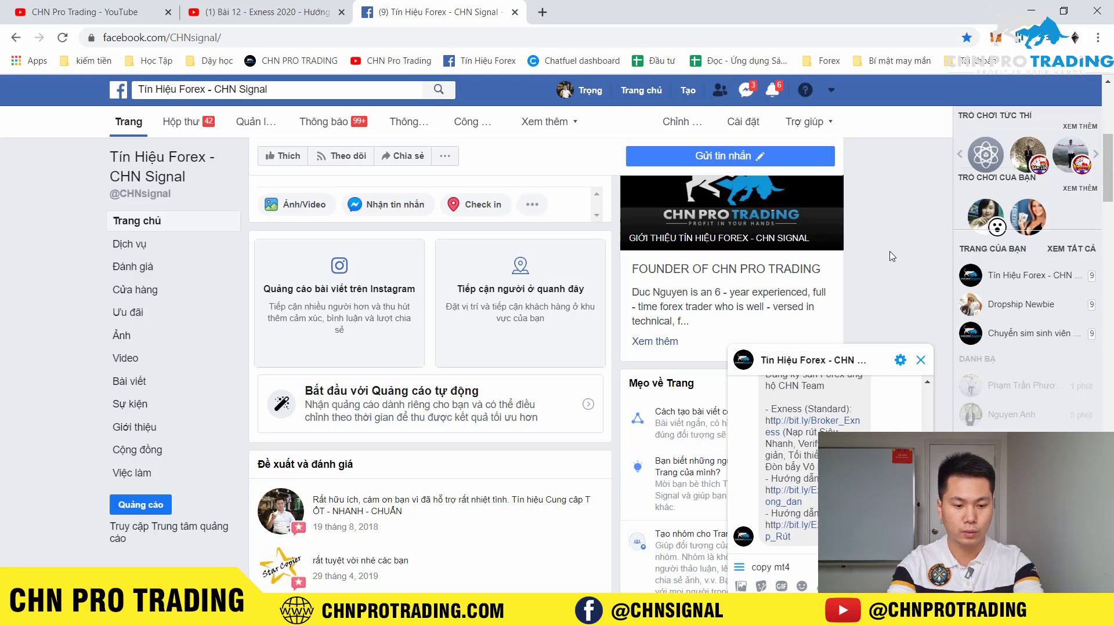
{"action": "key", "text": "Return"}
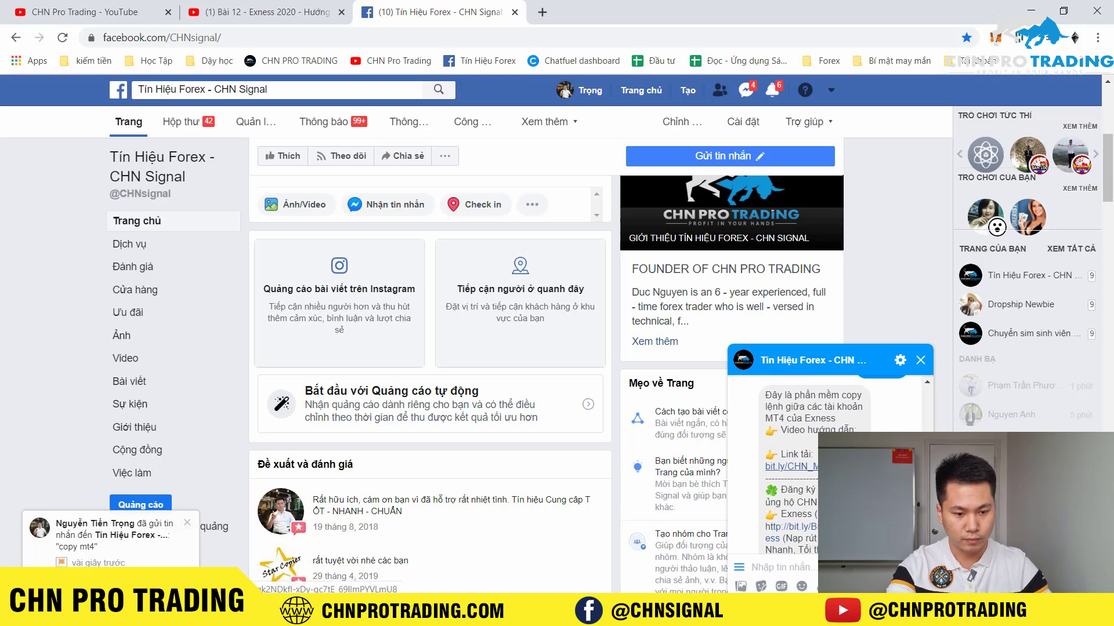
{"action": "scroll", "coordinate": [789, 458], "scroll_direction": "down", "scroll_amount": 1}
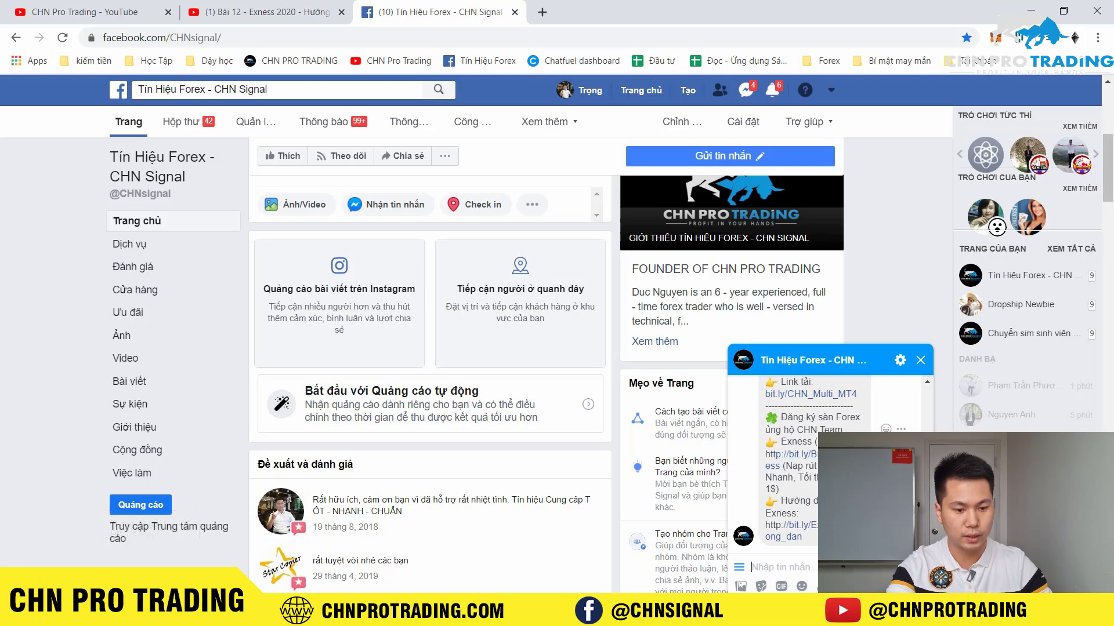
{"action": "left_click", "coordinate": [835, 455]}
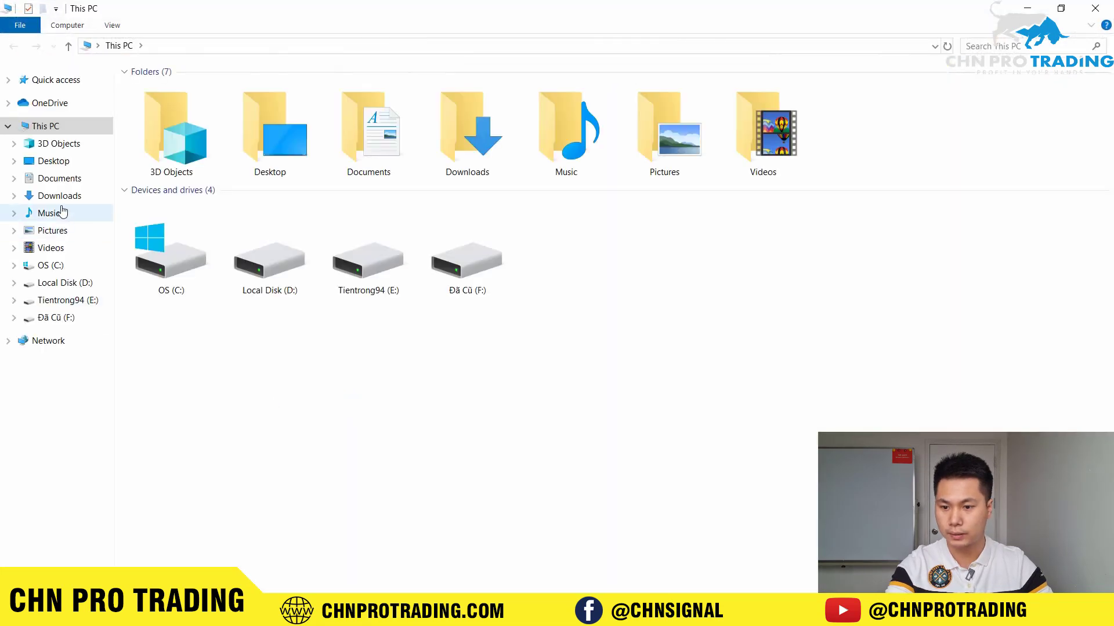
Step: Launch exness4multisetup from the Downloads folder, cancel the MultiTerminal setup and close the folder window
{"action": "left_click", "coordinate": [59, 195]}
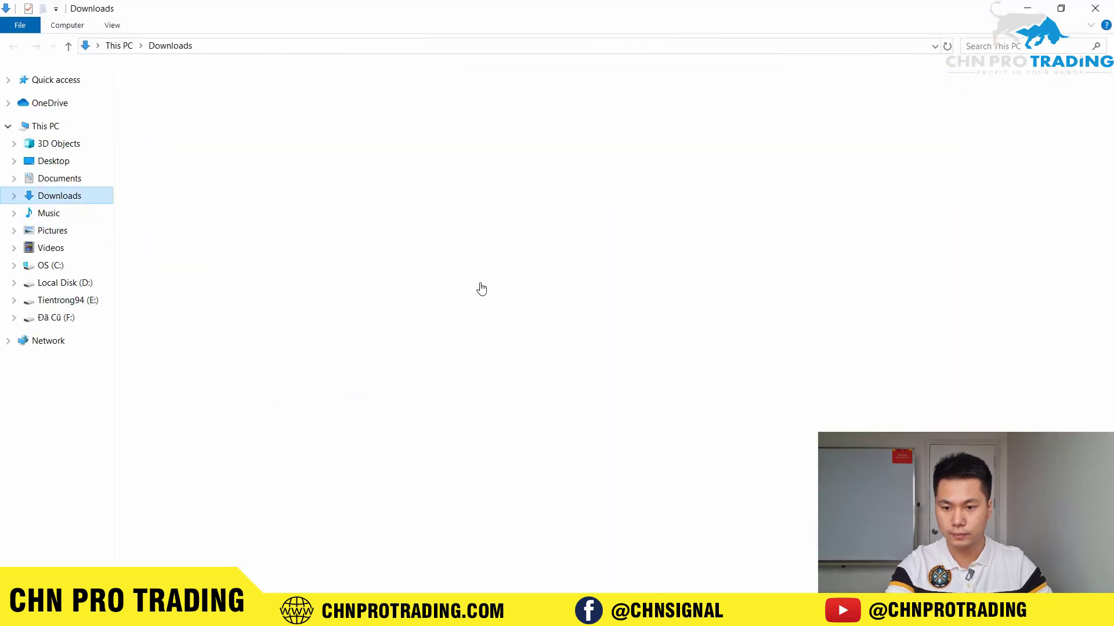
{"action": "left_click", "coordinate": [1038, 133]}
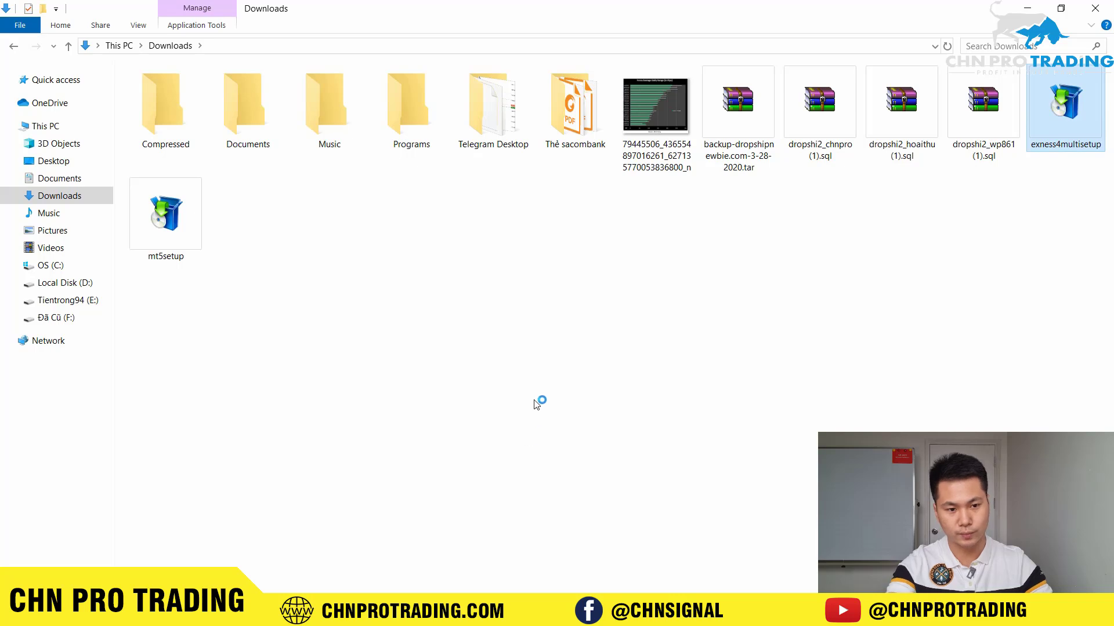
{"action": "key", "text": "Return"}
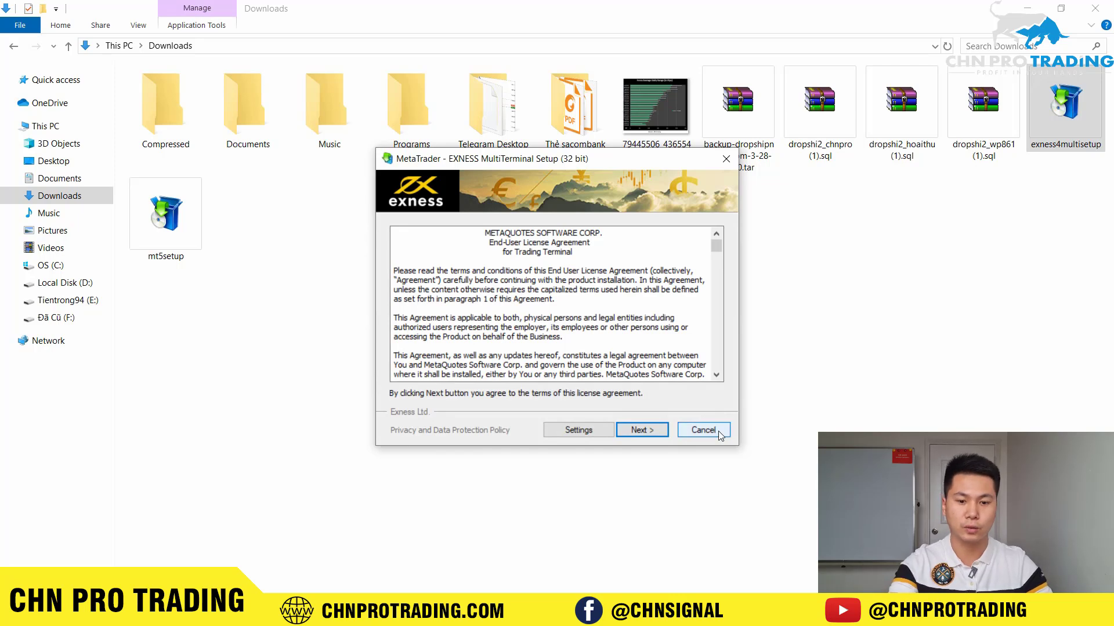
{"action": "left_click", "coordinate": [718, 435]}
{"action": "left_click", "coordinate": [560, 353]}
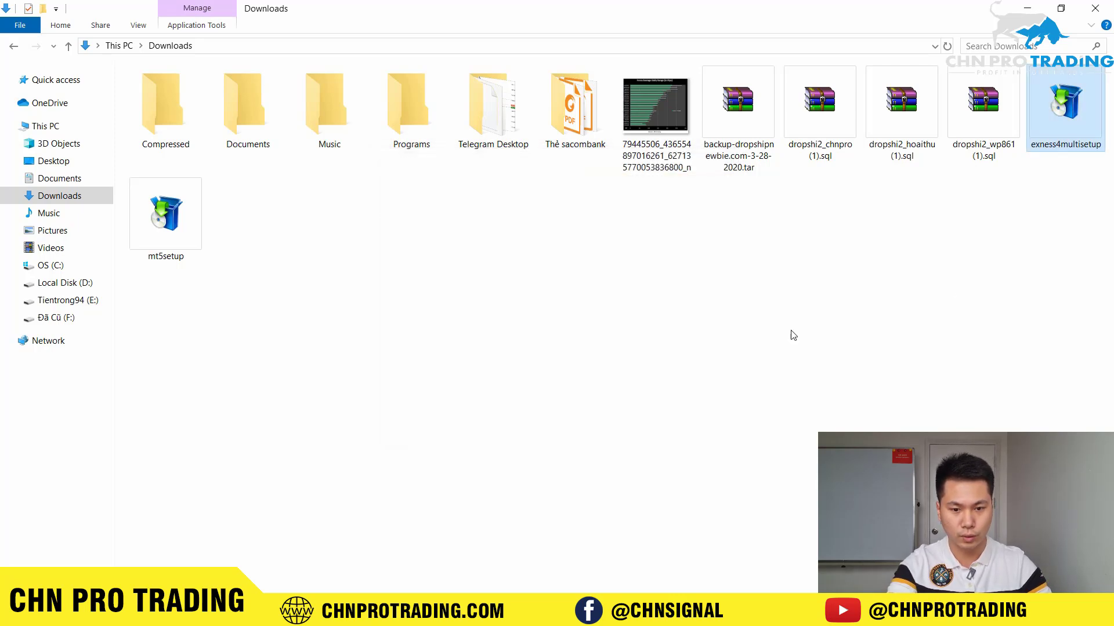
{"action": "left_click", "coordinate": [1095, 8]}
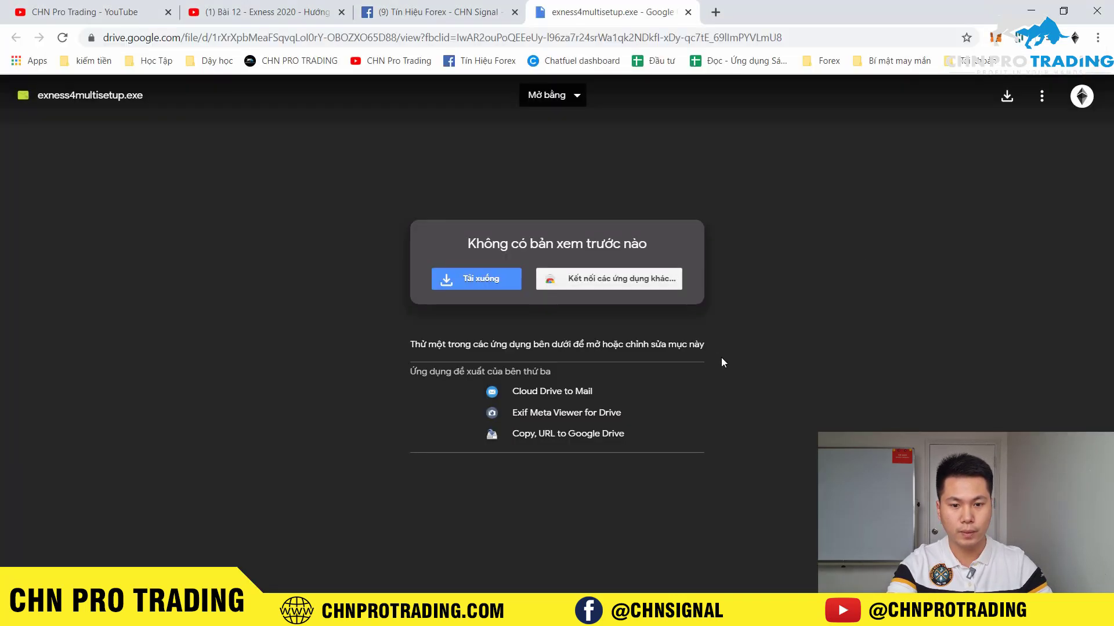
Step: Minimize the browser and start MetaTrader - EXNESS MultiTerminal from the desktop
{"action": "left_click", "coordinate": [1030, 10]}
{"action": "left_click", "coordinate": [1027, 7]}
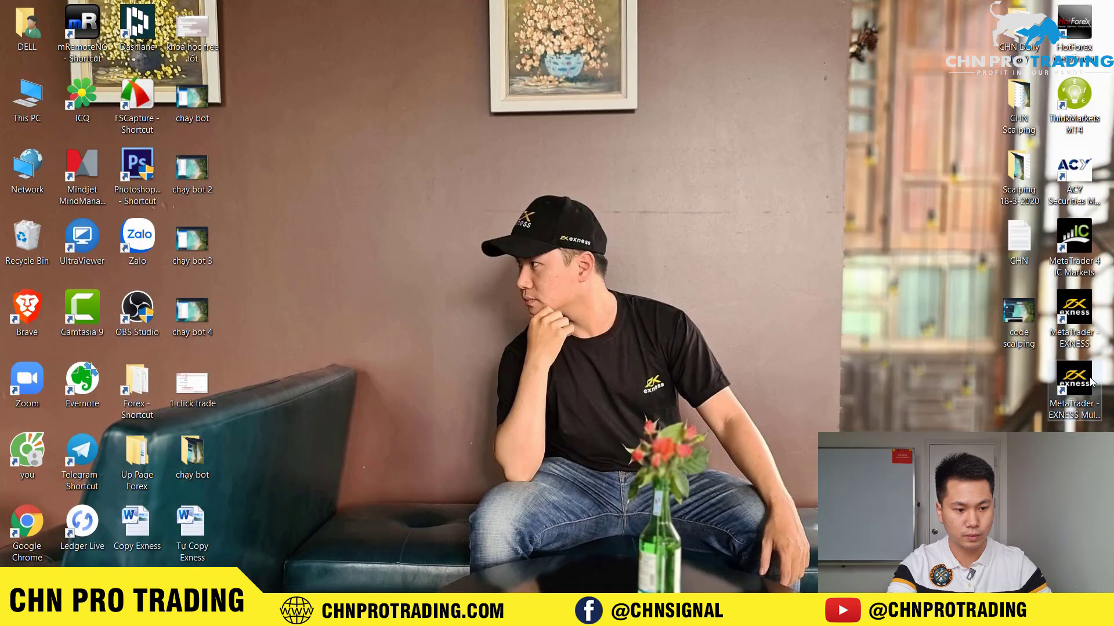
{"action": "double_click", "coordinate": [1084, 409]}
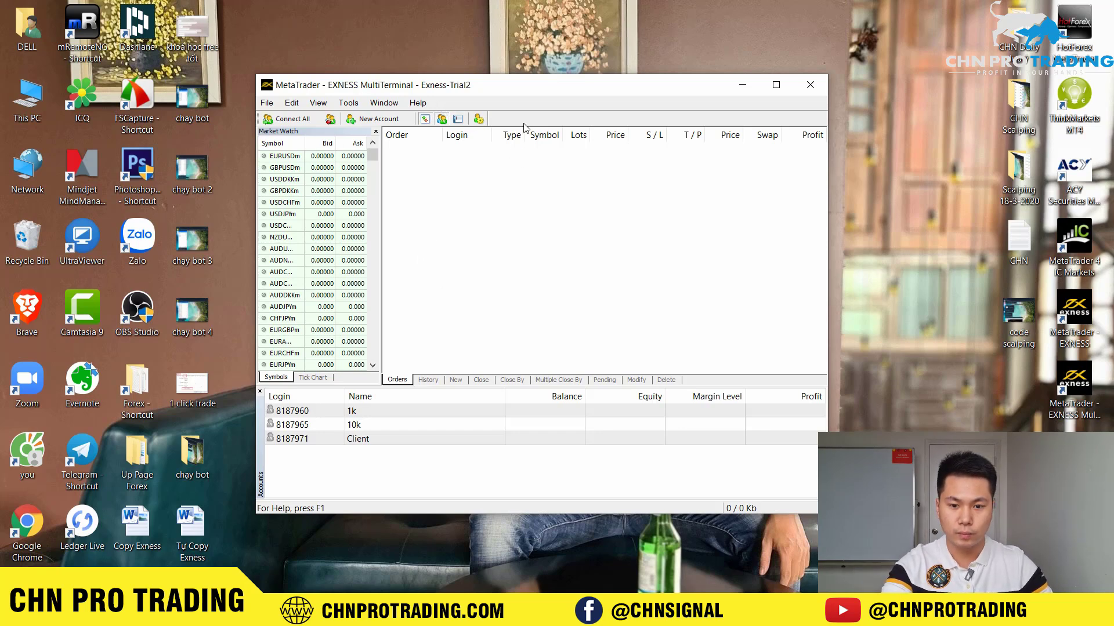
Step: Toggle the Market Watch, Accounts and Toolbox panes to see what each one shows, restoring the original layout
{"action": "left_click", "coordinate": [424, 119]}
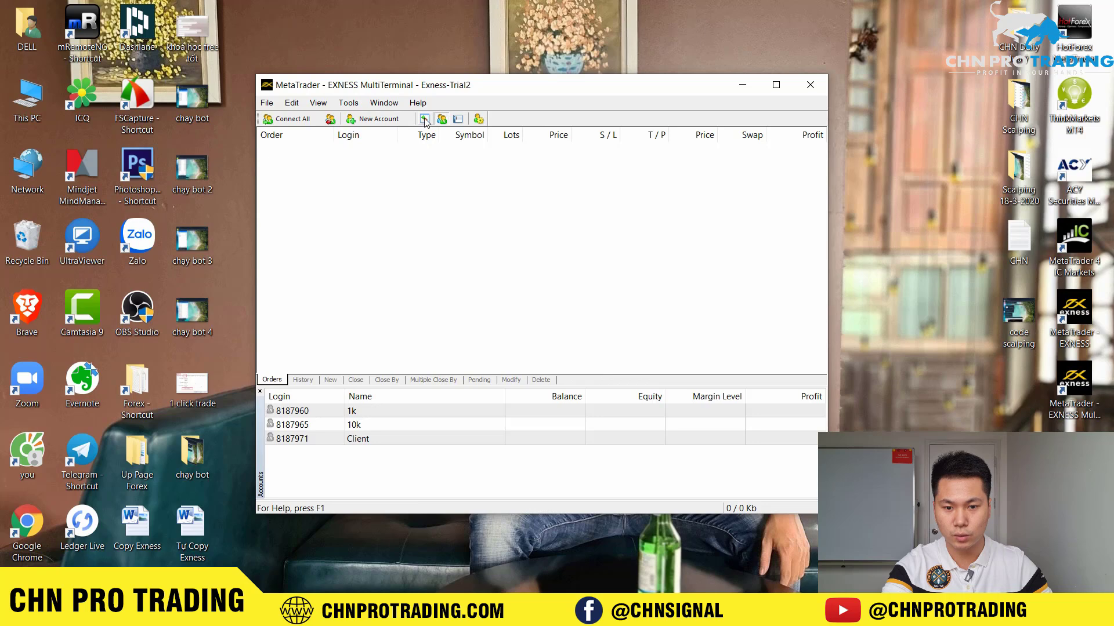
{"action": "left_click", "coordinate": [425, 119]}
{"action": "left_click", "coordinate": [457, 119]}
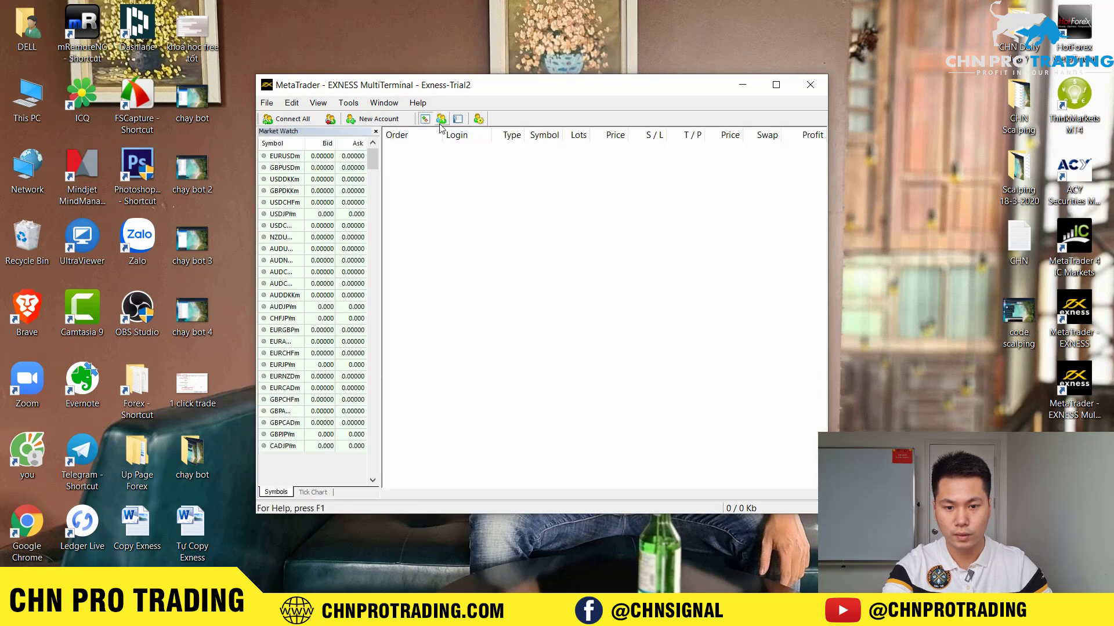
{"action": "left_click", "coordinate": [441, 119]}
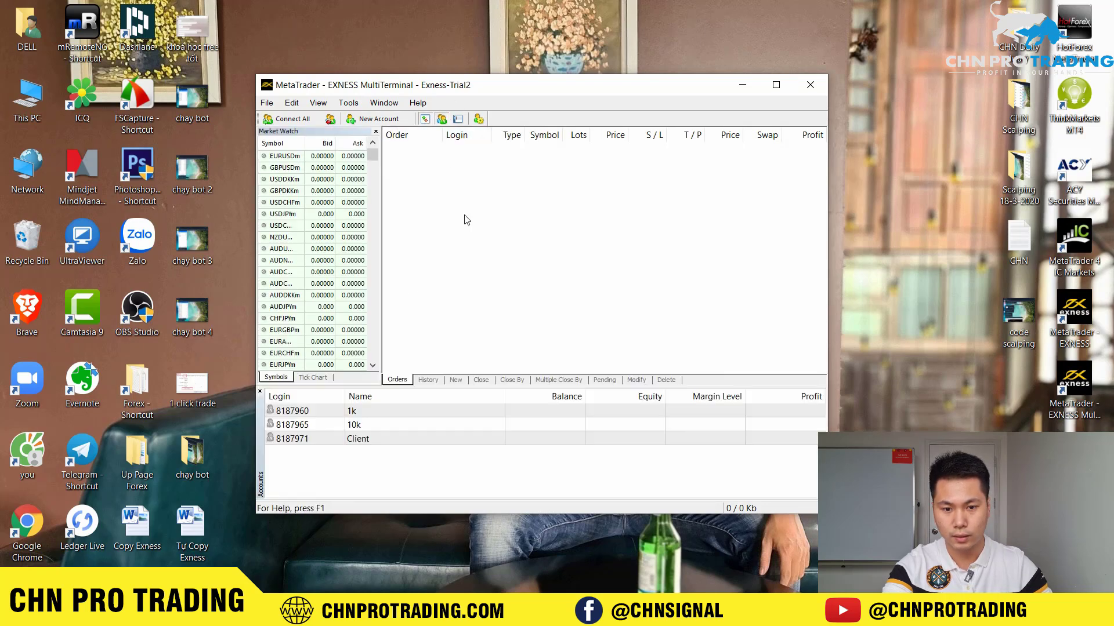
{"action": "left_click", "coordinate": [458, 119]}
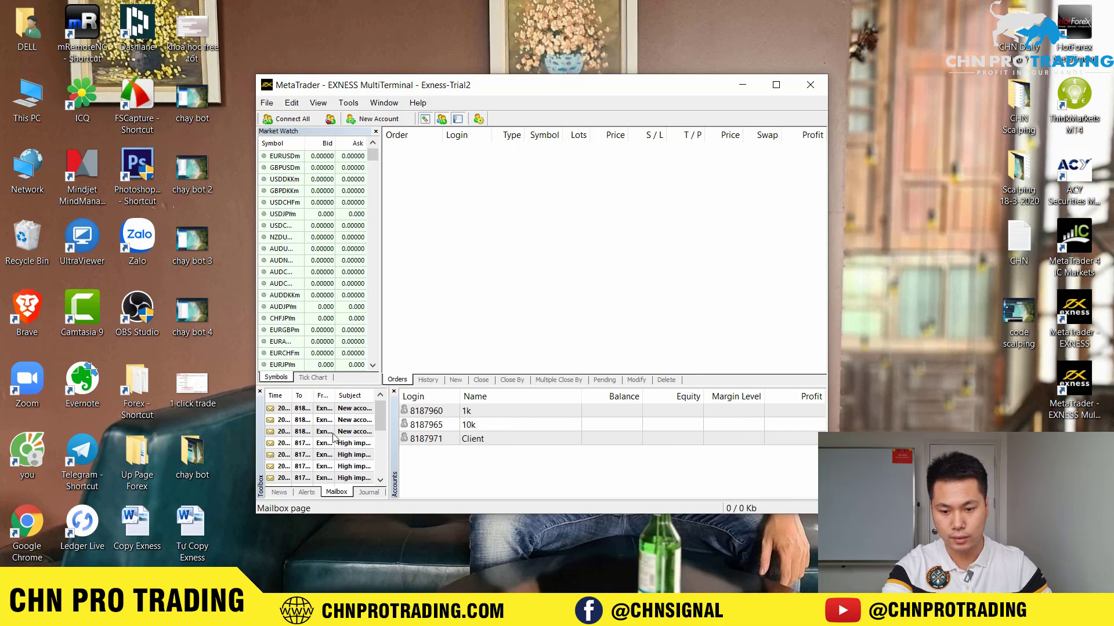
{"action": "left_click", "coordinate": [457, 119]}
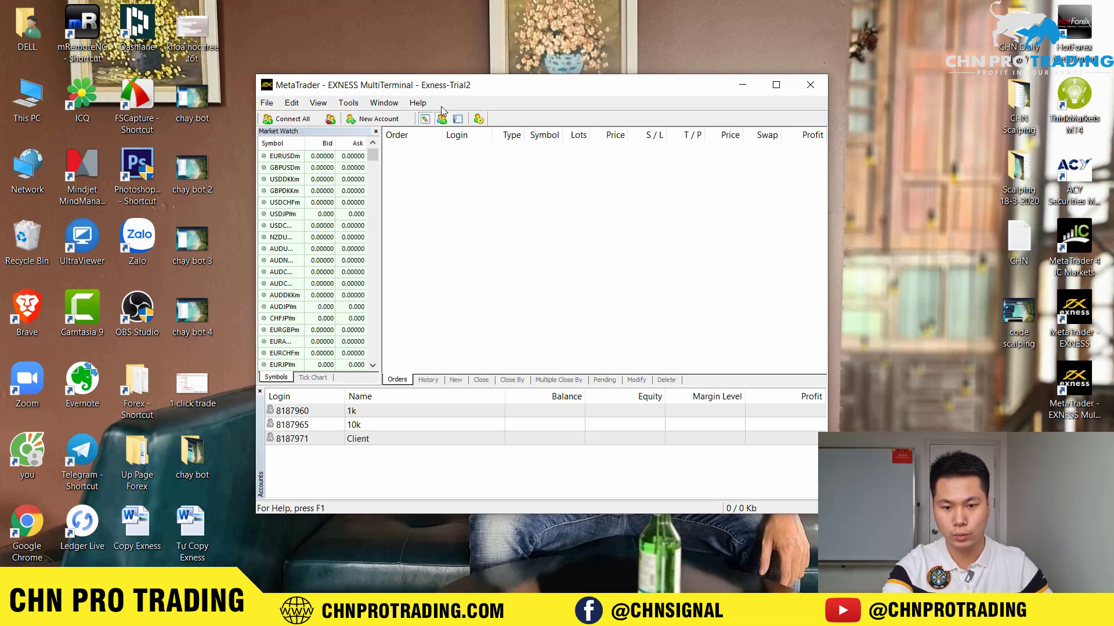
Step: Open the MultiTerminal options and examine the list of available Exness trading servers
{"action": "left_click", "coordinate": [348, 103]}
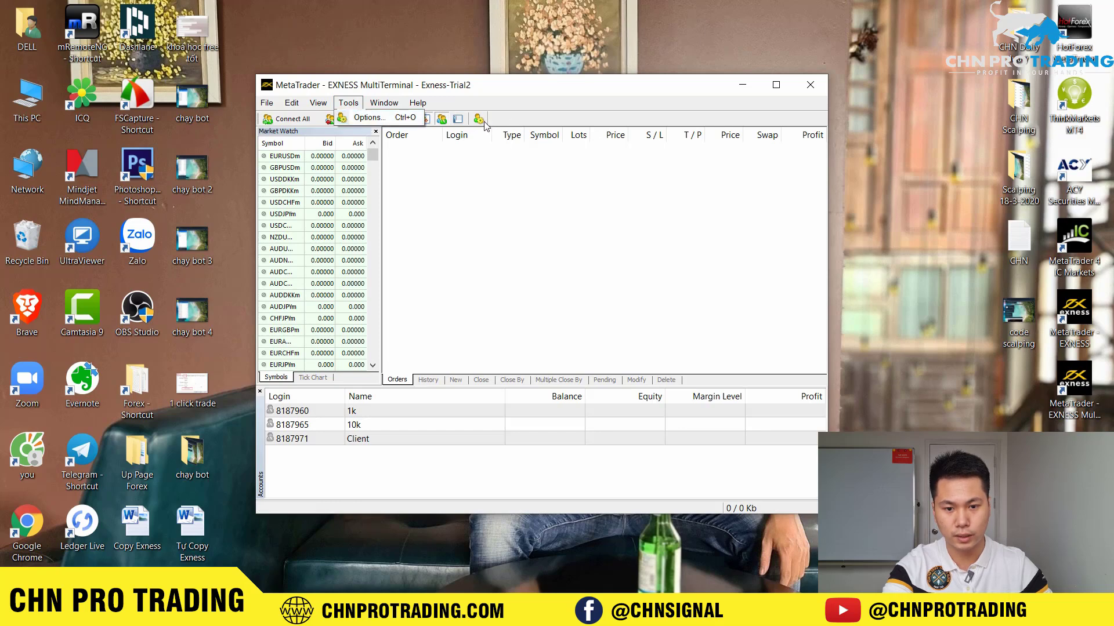
{"action": "left_click", "coordinate": [392, 118]}
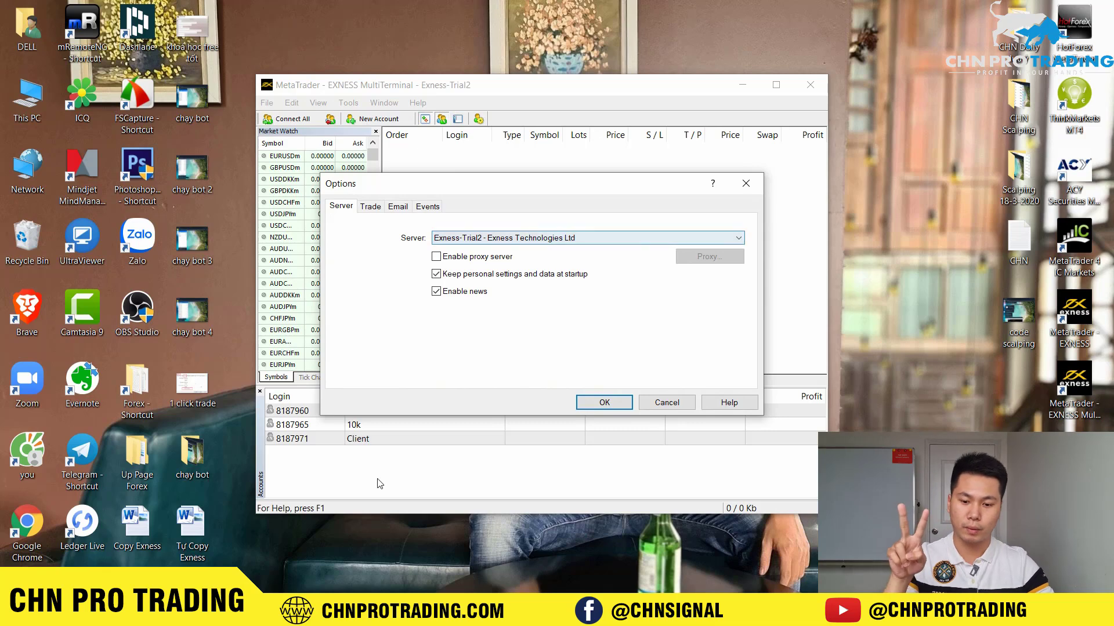
{"action": "left_click_drag", "start_coordinate": [538, 195], "coordinate": [687, 151]}
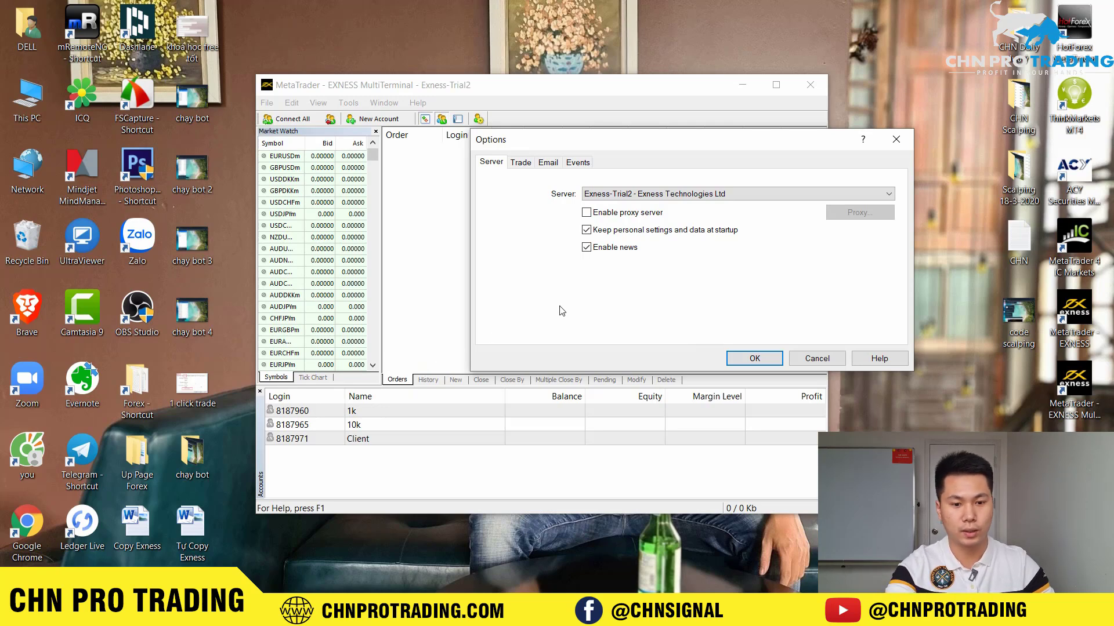
{"action": "left_click", "coordinate": [676, 195]}
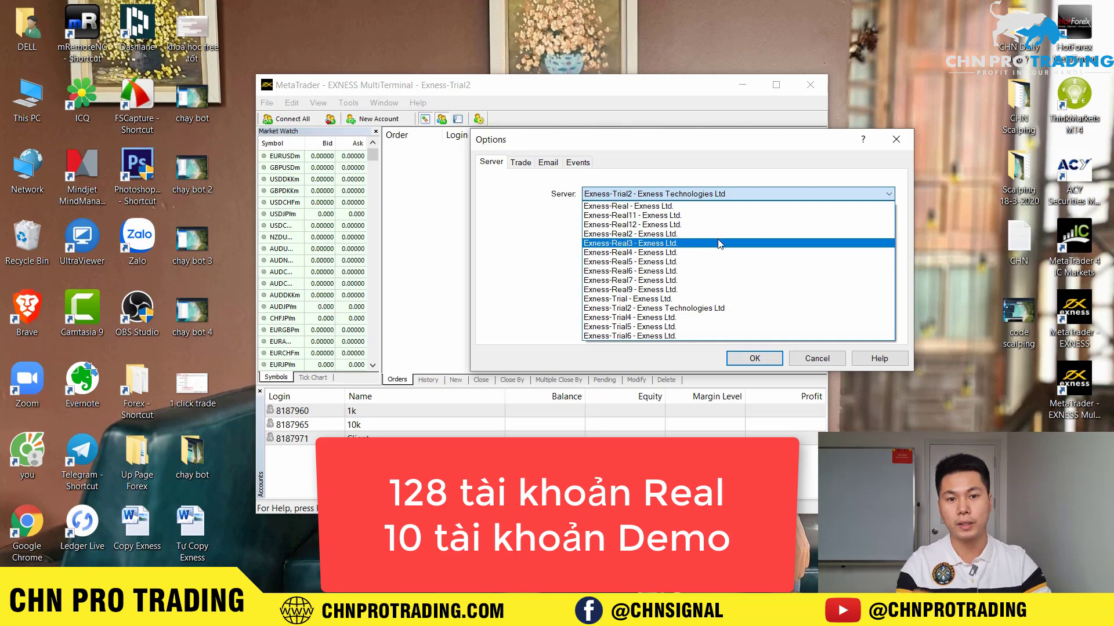
{"action": "left_click", "coordinate": [714, 151]}
{"action": "left_click_drag", "start_coordinate": [718, 147], "coordinate": [670, 148]}
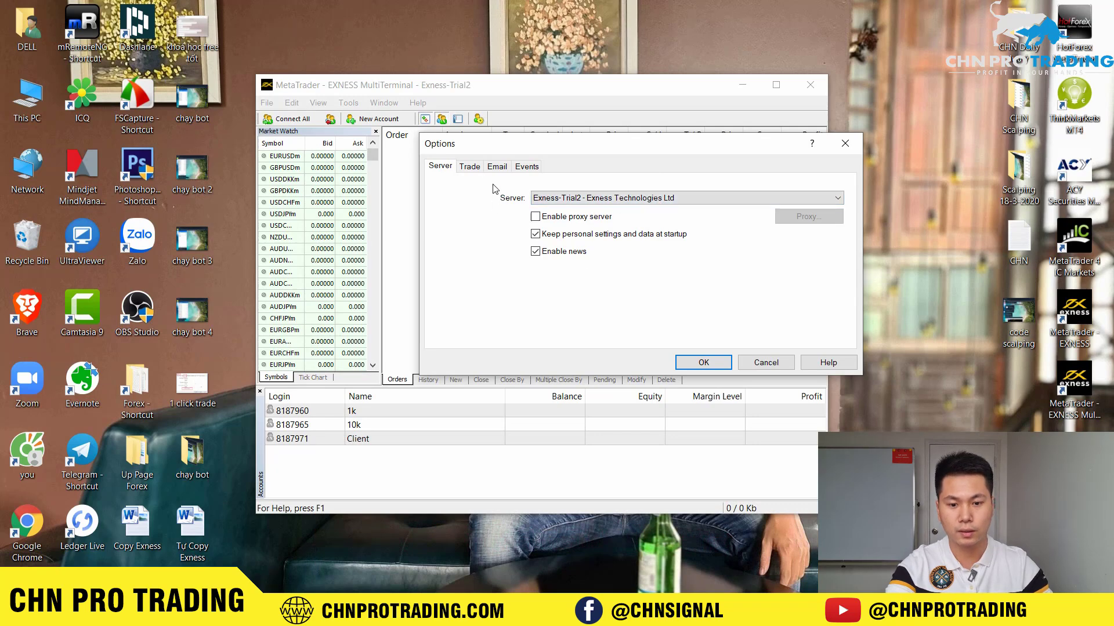
Step: Review the Trade, Email and Events settings and close the options without changes
{"action": "left_click", "coordinate": [470, 167]}
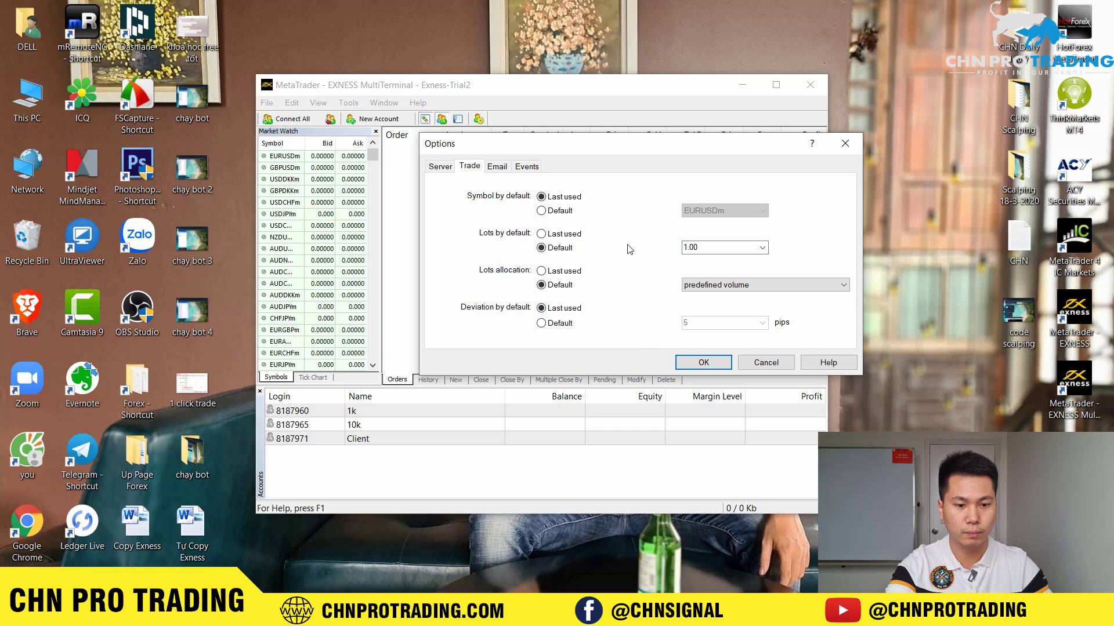
{"action": "left_click", "coordinate": [494, 167]}
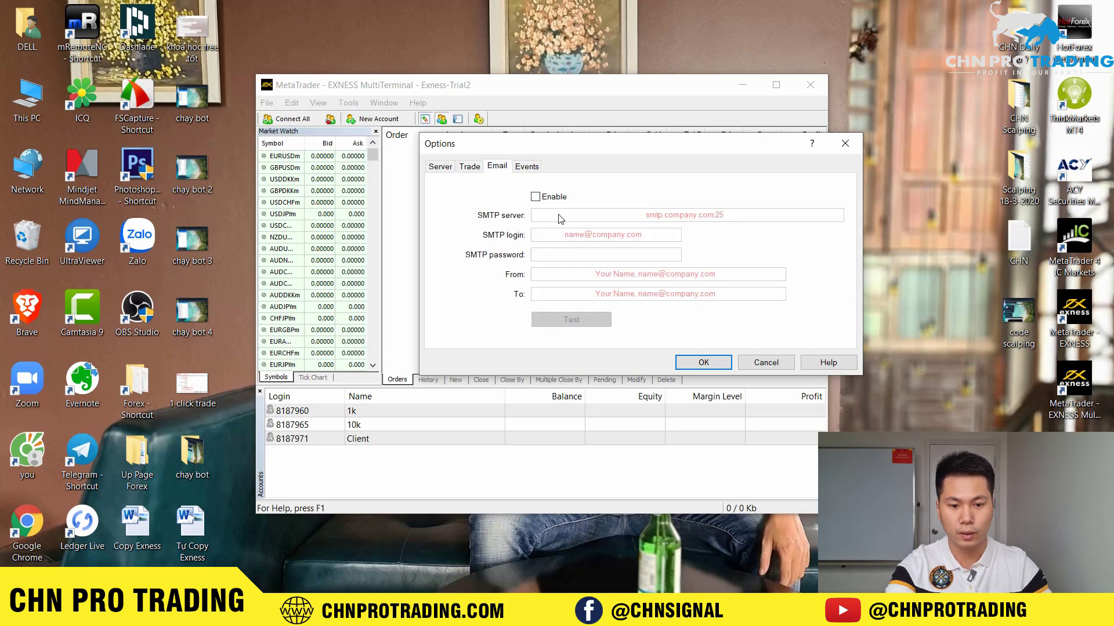
{"action": "left_click", "coordinate": [526, 167]}
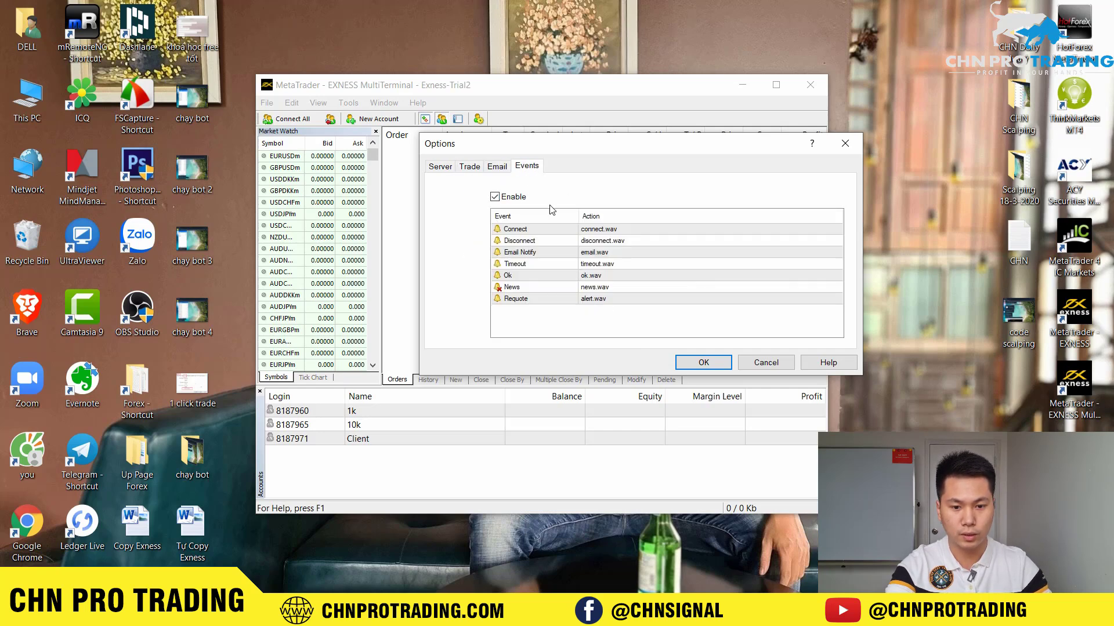
{"action": "left_click", "coordinate": [845, 145]}
Step: Reopen the options at the Server settings and accept them with Exness-Trial2 selected
{"action": "left_click", "coordinate": [490, 120]}
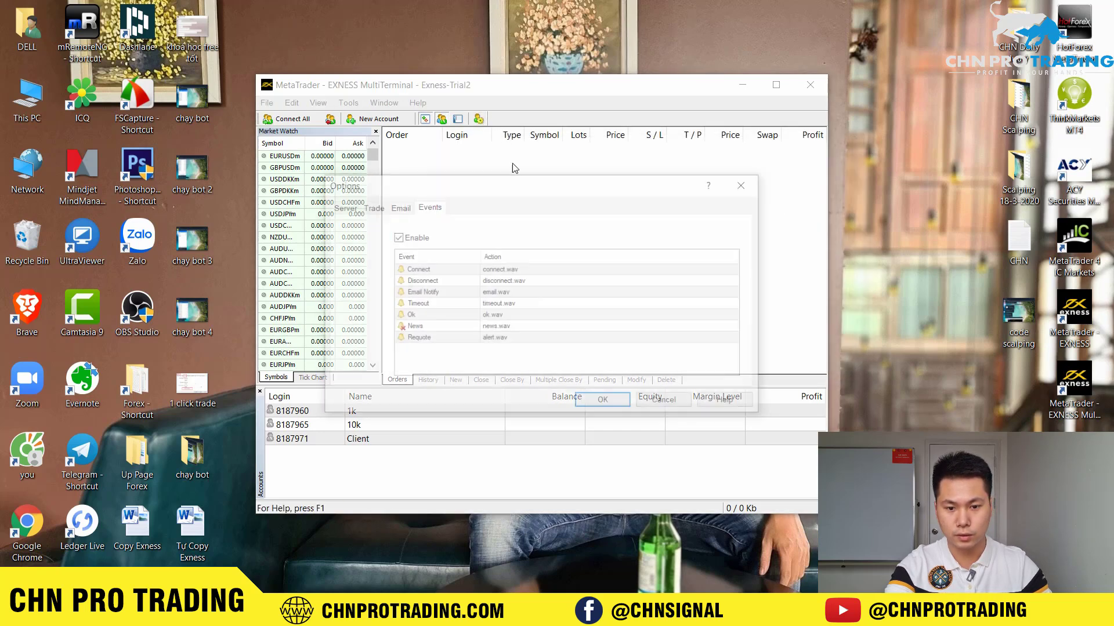
{"action": "left_click", "coordinate": [340, 206]}
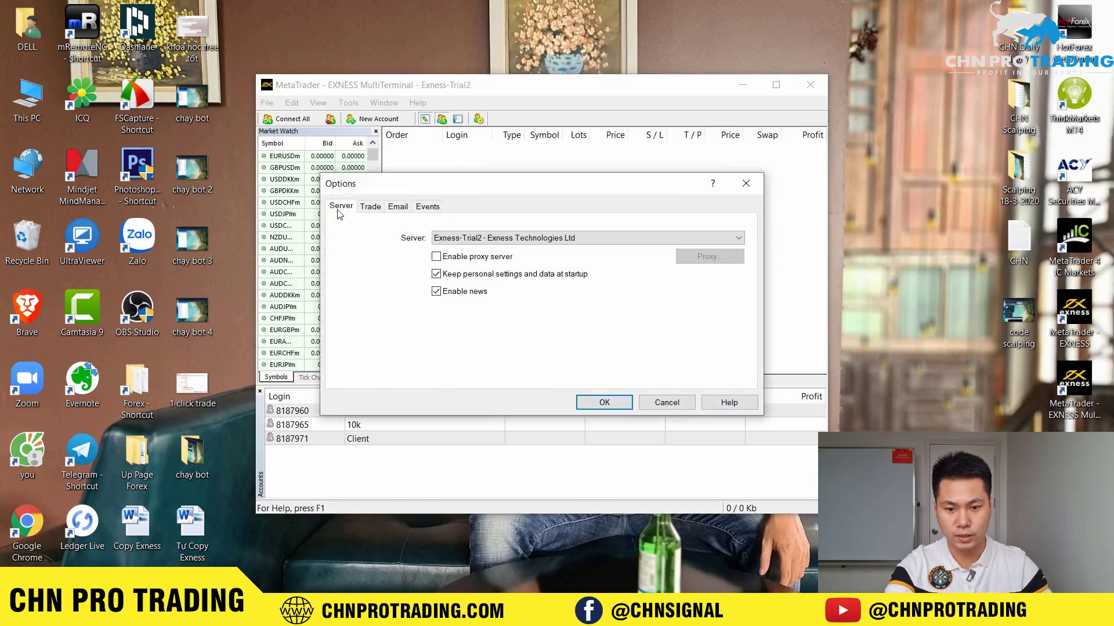
{"action": "left_click", "coordinate": [604, 402]}
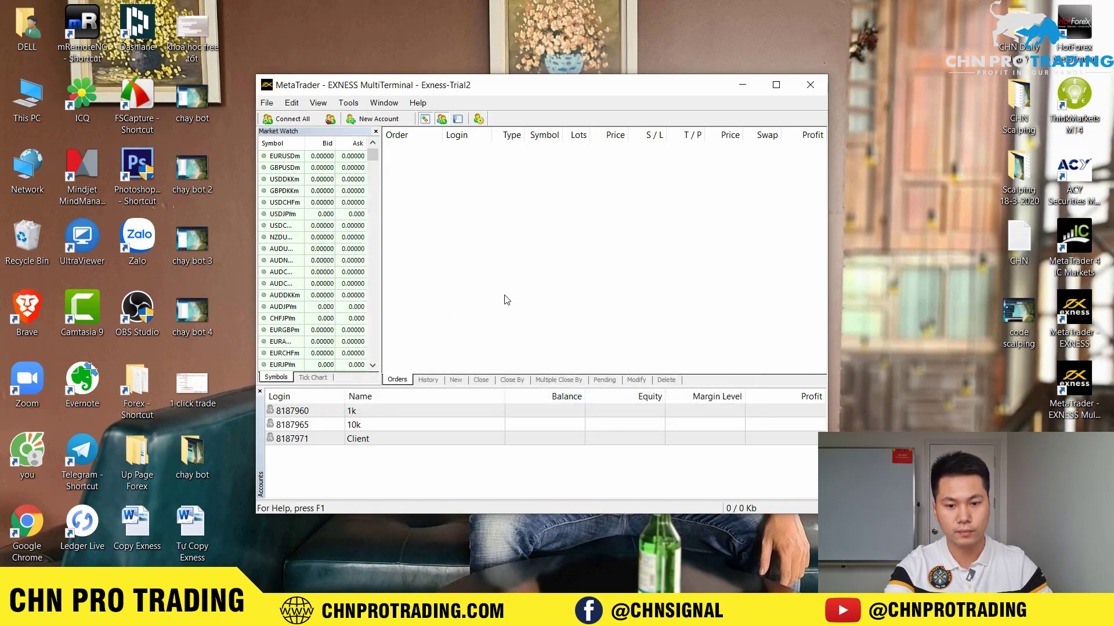
Step: Open the new account login form, then switch to Chrome and view the YouTube guide on opening Exness Demo and Real accounts
{"action": "left_click", "coordinate": [374, 119]}
{"action": "left_click_drag", "start_coordinate": [380, 220], "coordinate": [552, 212]}
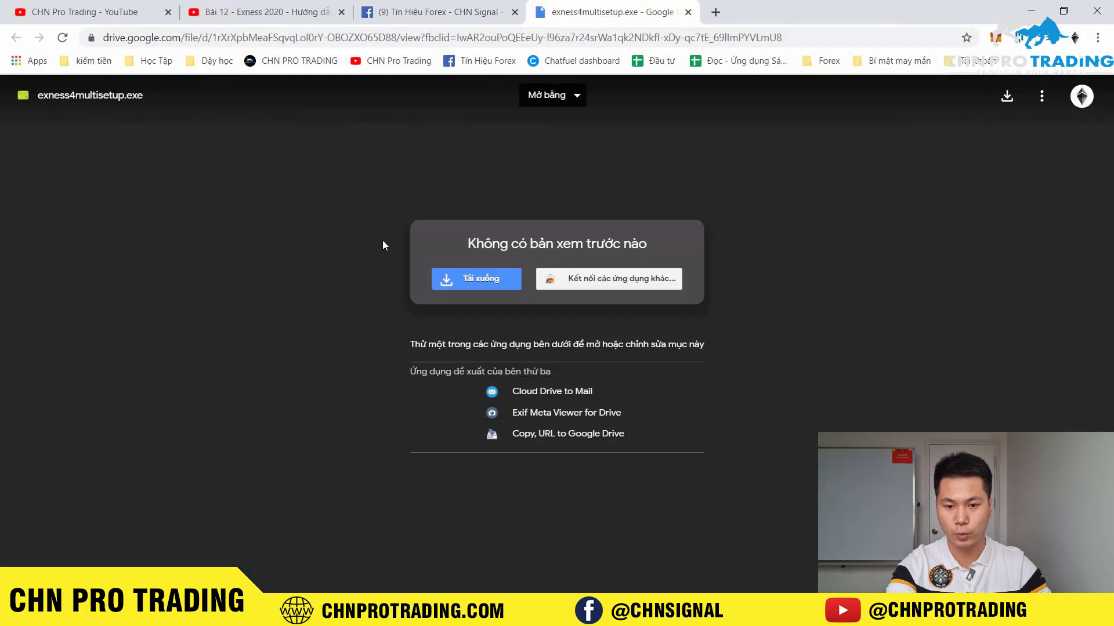
{"action": "left_click", "coordinate": [212, 5]}
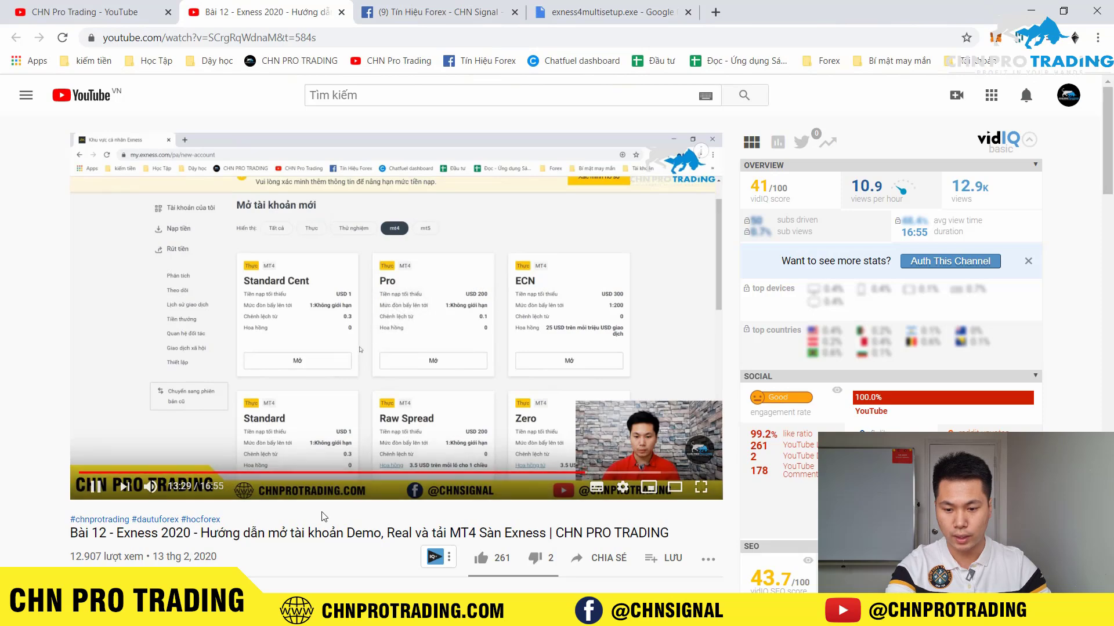
{"action": "left_click", "coordinate": [601, 473]}
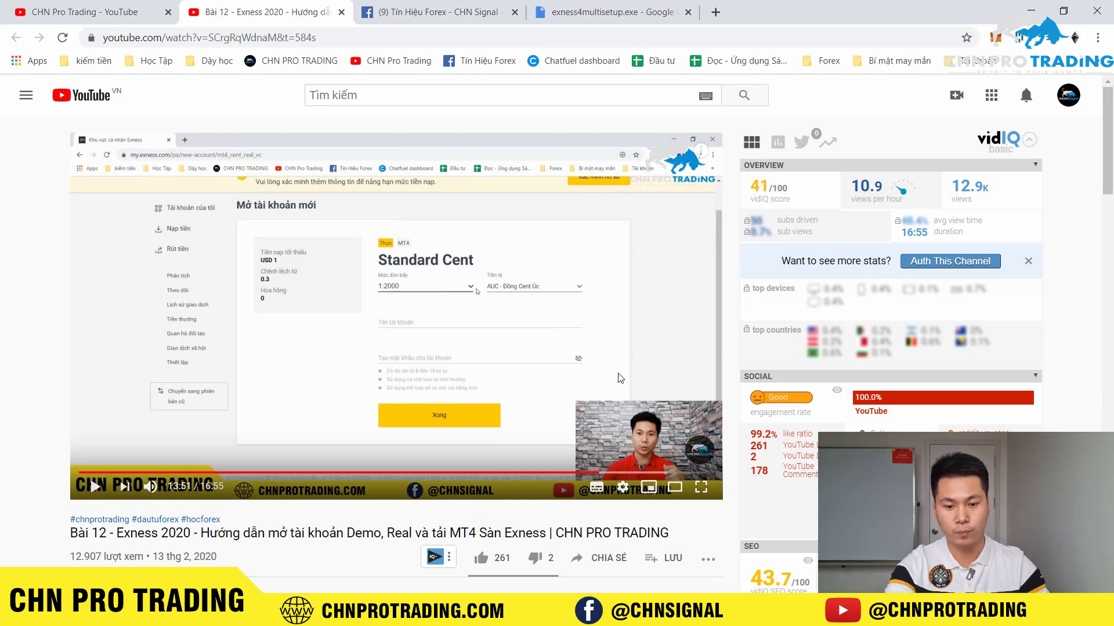
Step: Return to the MultiTerminal, dismiss the empty new account form and connect all listed accounts
{"action": "key", "text": "alt+Tab"}
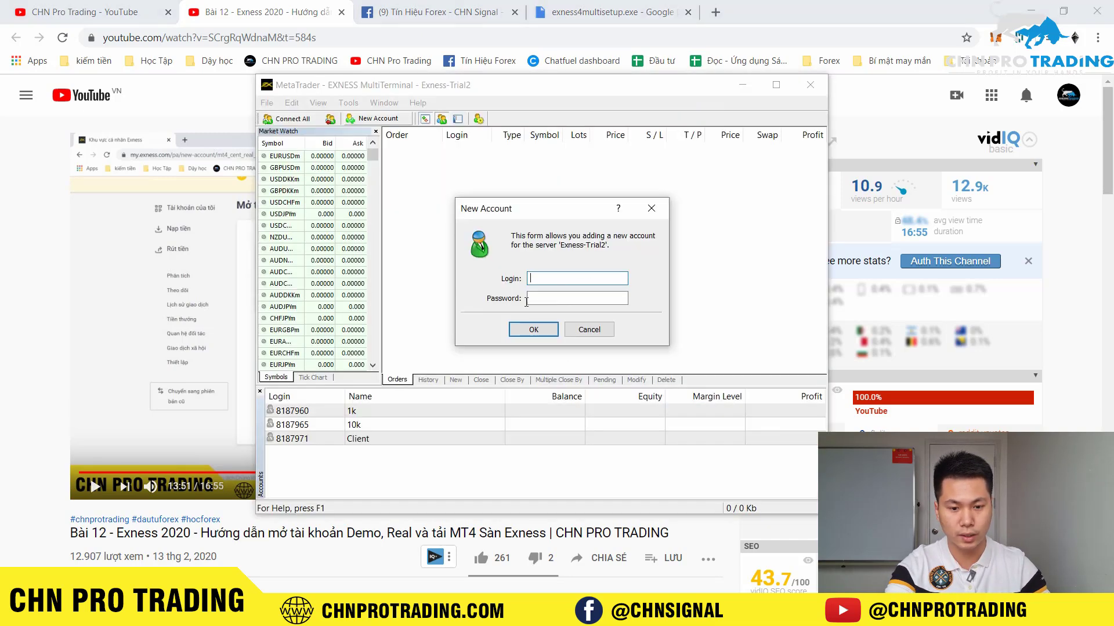
{"action": "key", "text": "alt+Tab"}
{"action": "key", "text": "super+Down"}
{"action": "key", "text": "super+Down"}
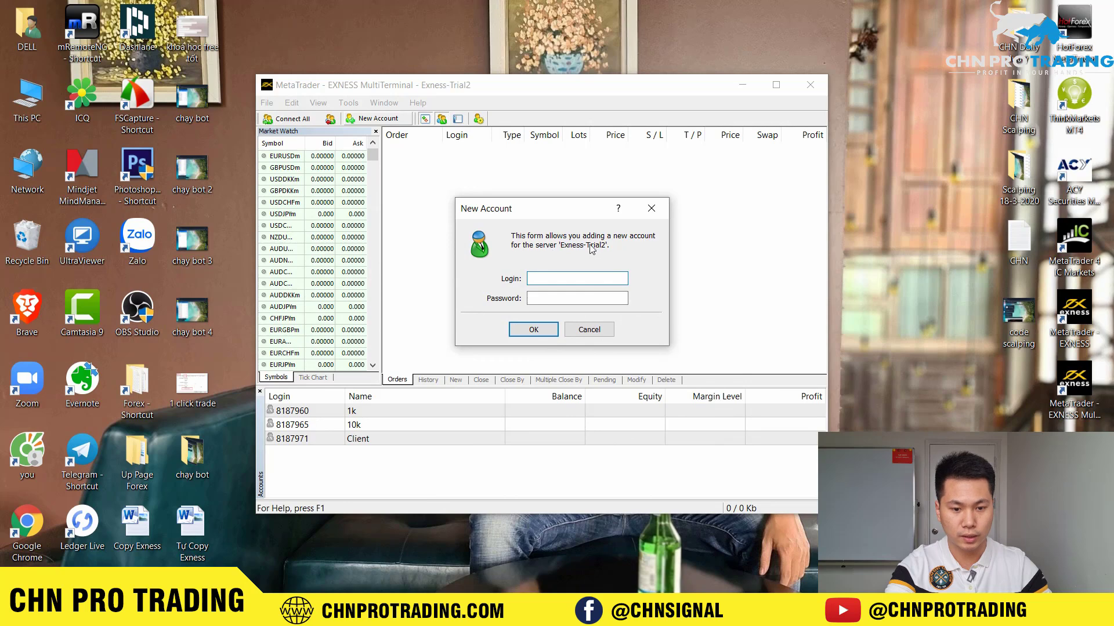
{"action": "left_click", "coordinate": [652, 209]}
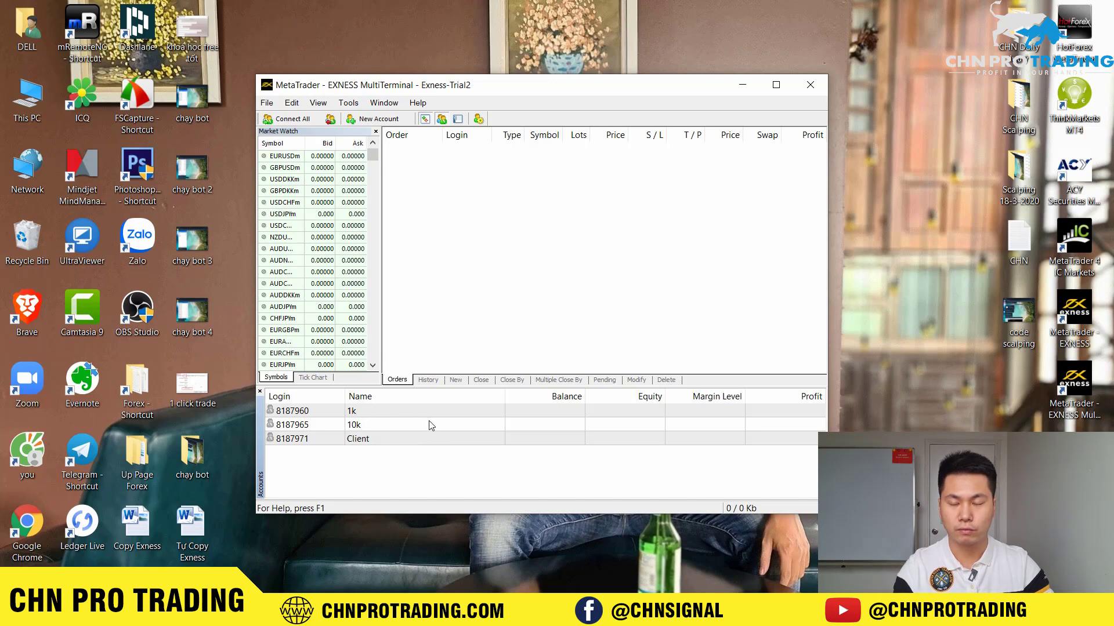
{"action": "left_click", "coordinate": [287, 118]}
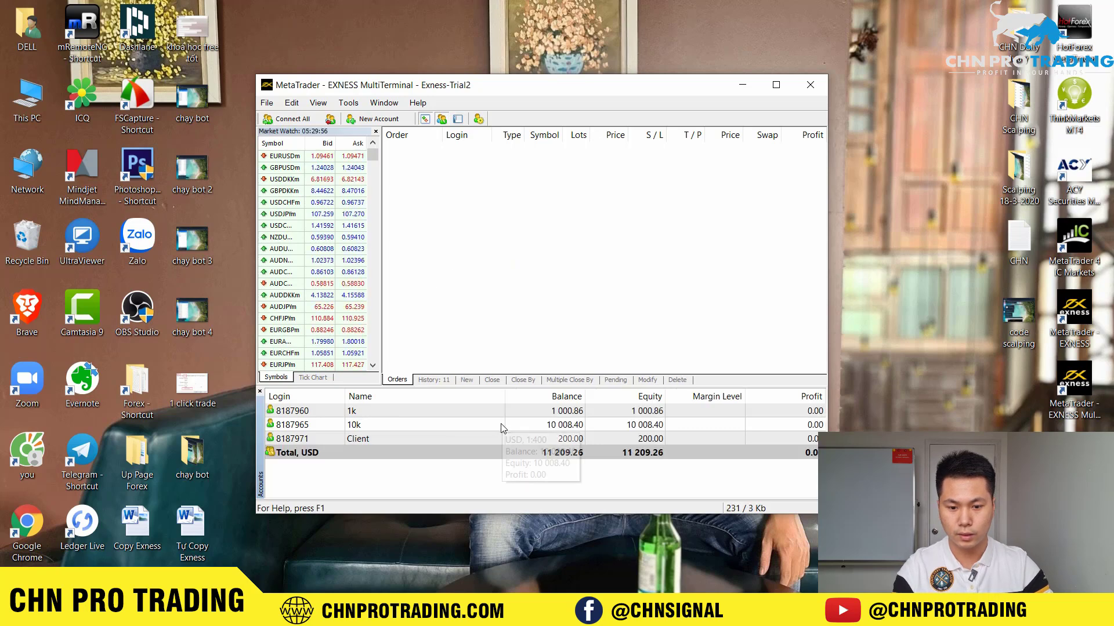
Step: Check the balance details of the connected accounts, and open the new market order form for all three
{"action": "mouse_move", "coordinate": [385, 438]}
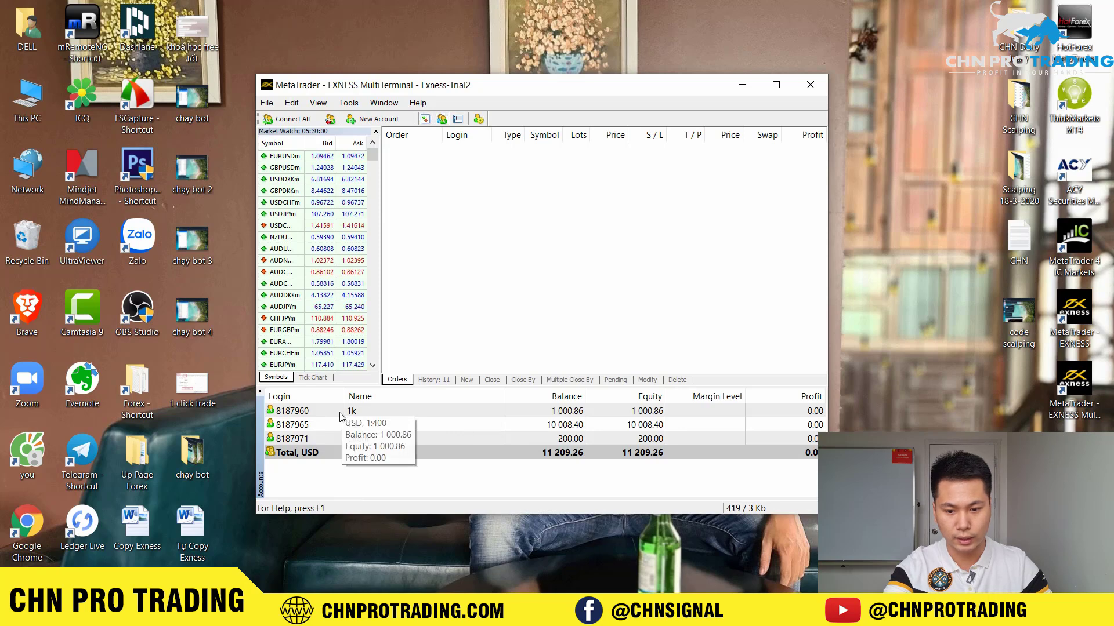
{"action": "mouse_move", "coordinate": [305, 424]}
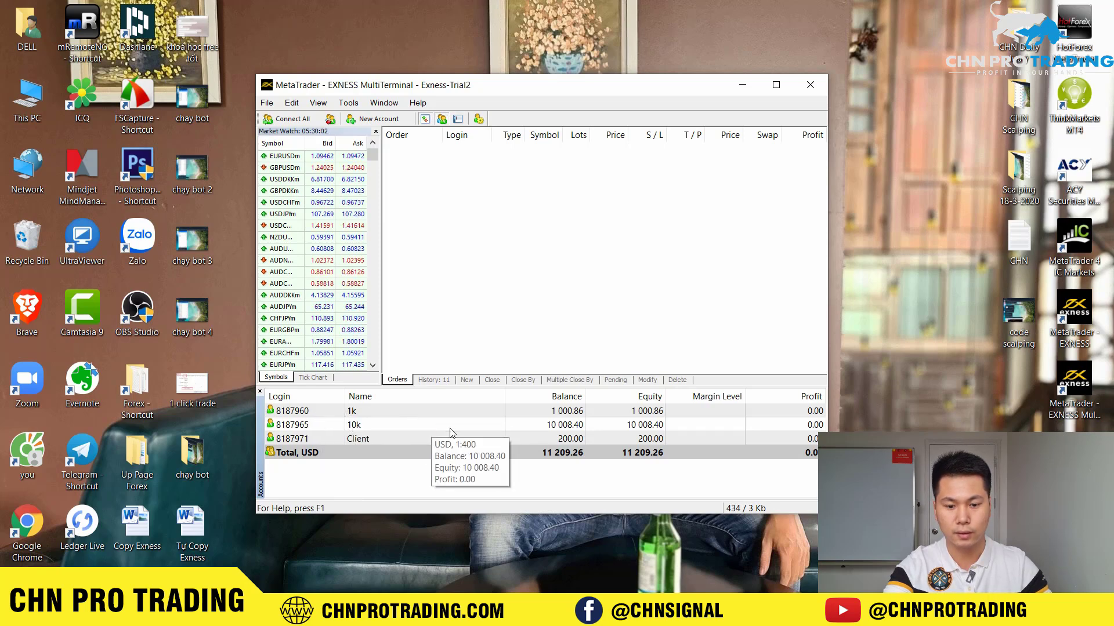
{"action": "left_click", "coordinate": [468, 381]}
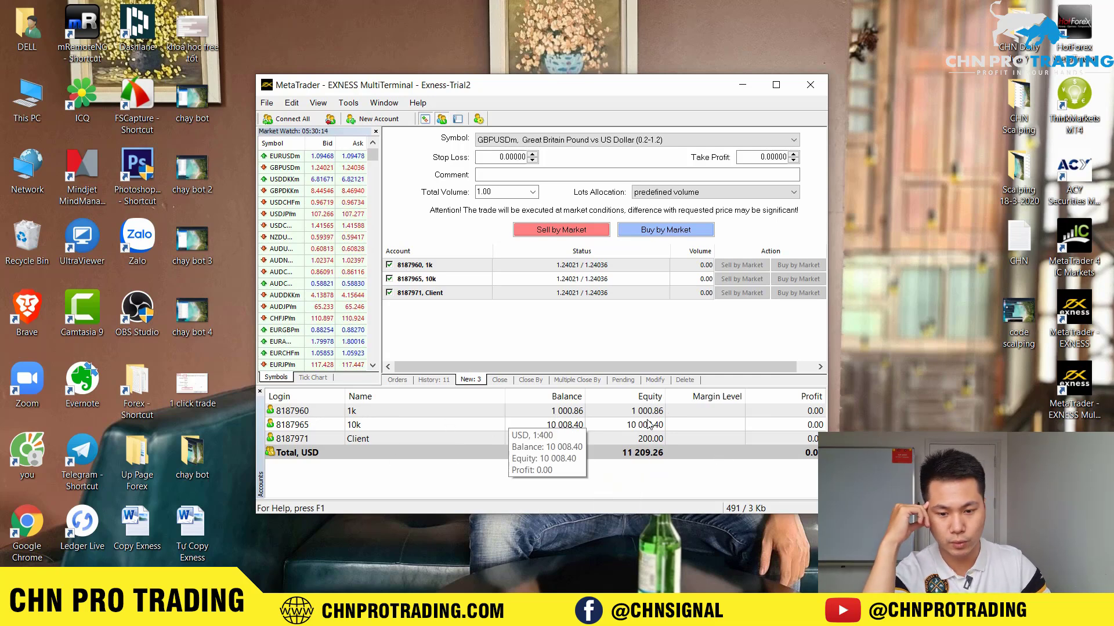
Step: Review which columns can be shown in the accounts list, including Margin Level, and leave the selection as it is
{"action": "right_click", "coordinate": [474, 475]}
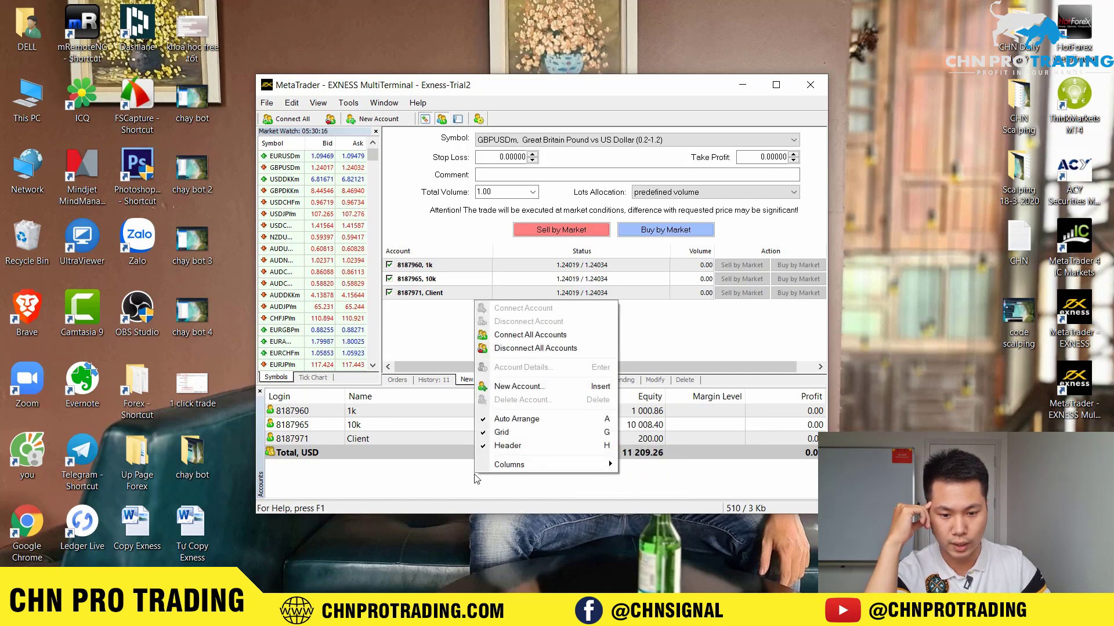
{"action": "mouse_move", "coordinate": [553, 464]}
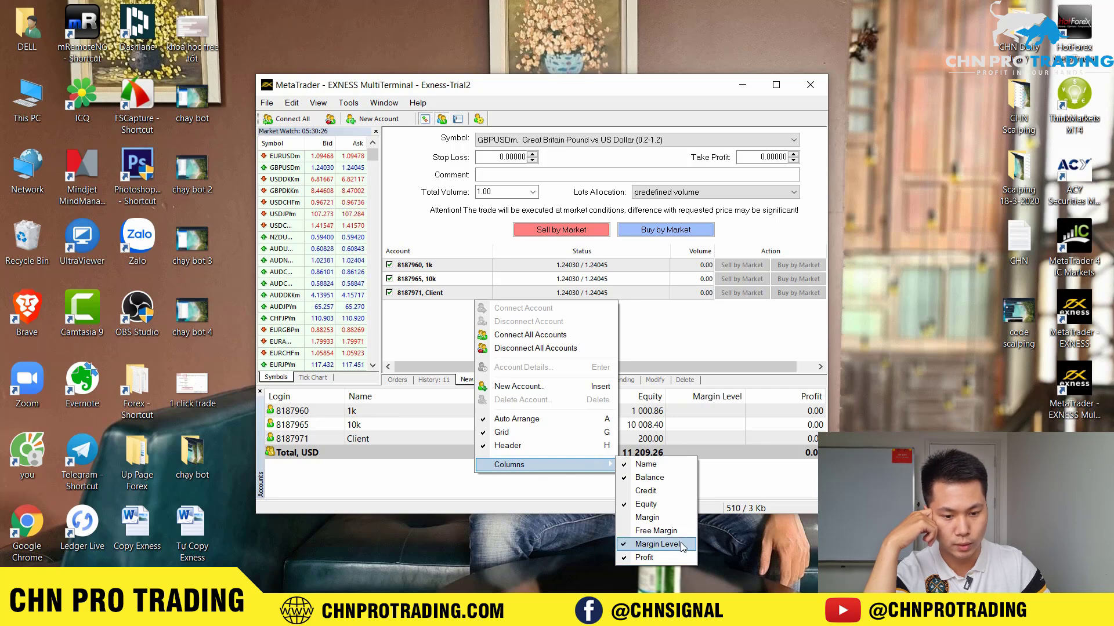
{"action": "left_click", "coordinate": [735, 464]}
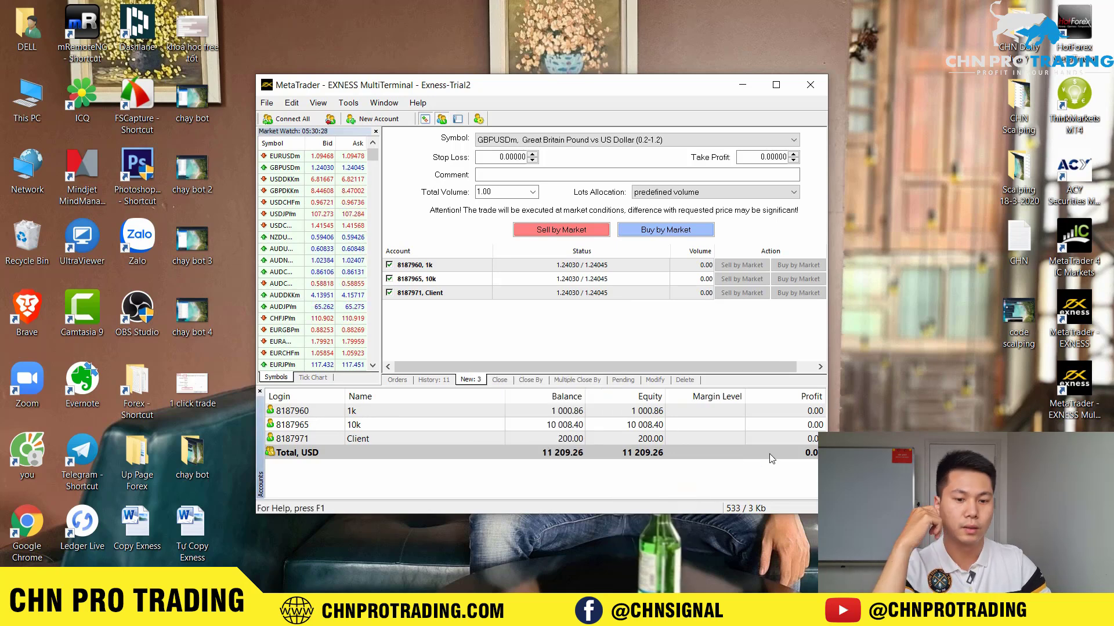